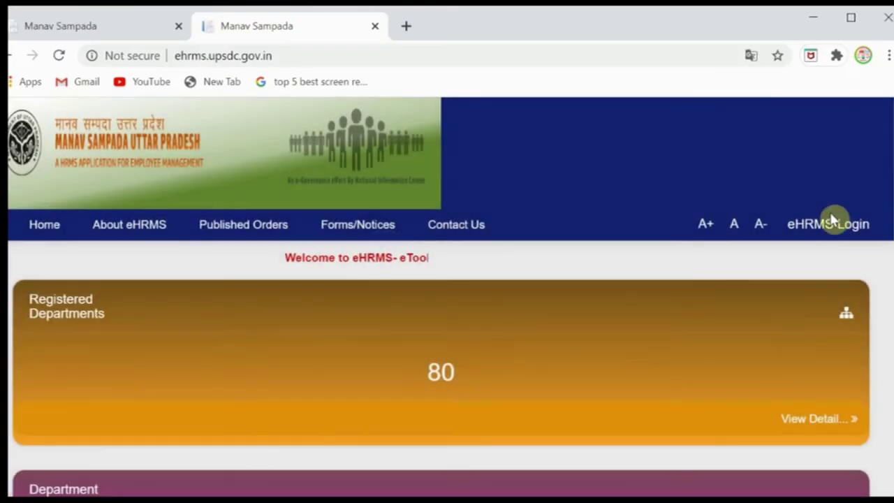
Step: Open the eHRMS login form and select All Directorates(Except Basic Education)
left_click(819, 226)
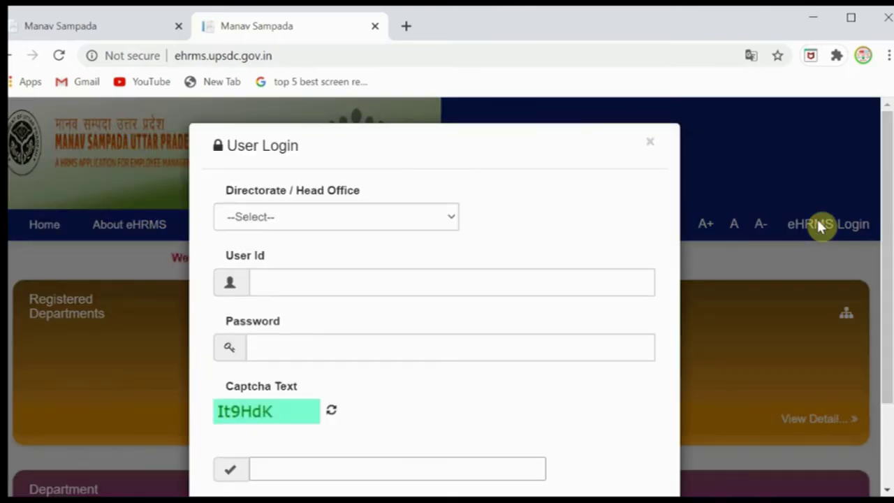
left_click(342, 216)
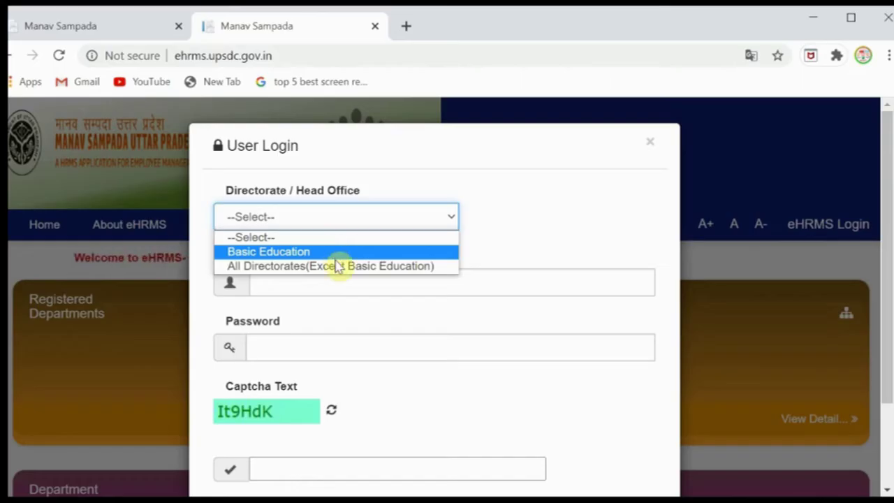
left_click(338, 269)
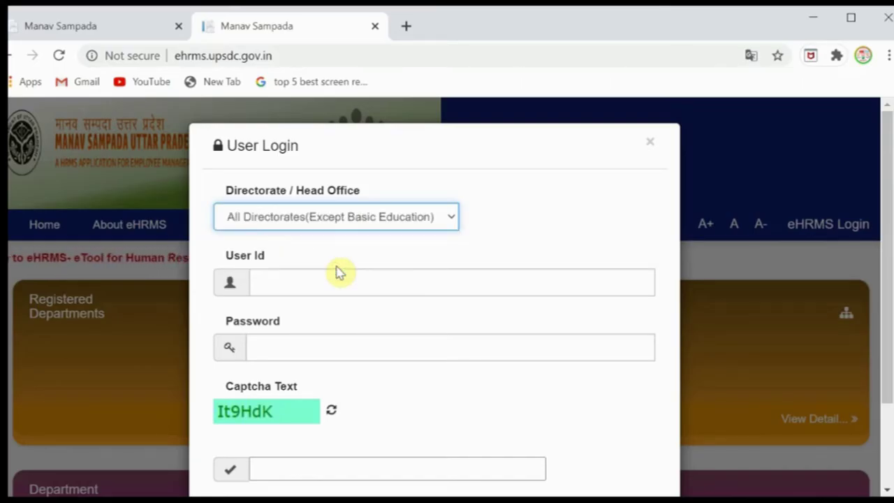
Step: Enter the user id, account password and captcha text, then log in
left_click(318, 284)
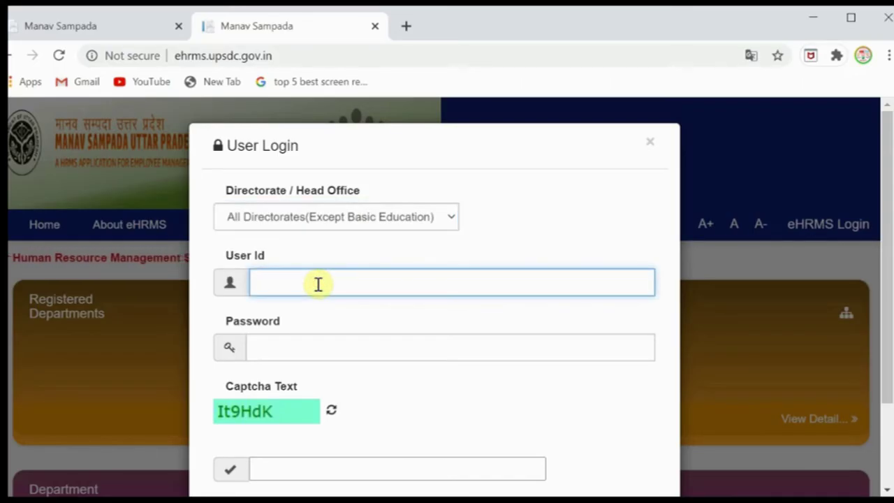
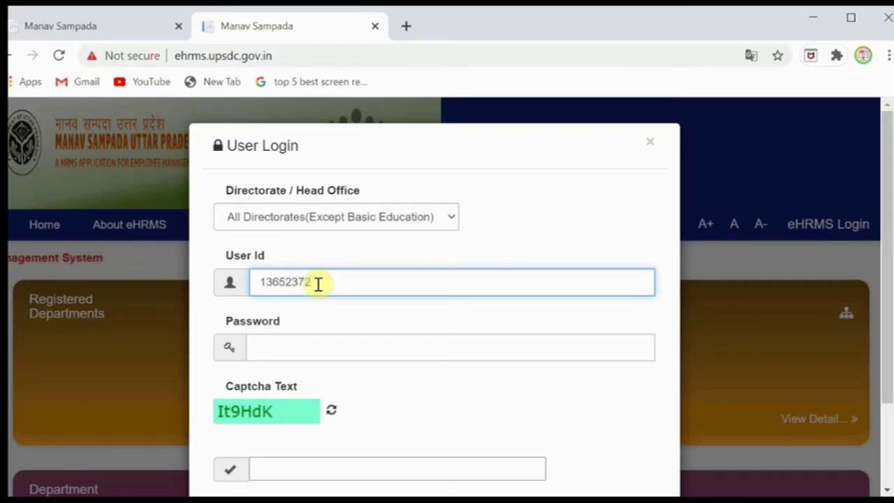
left_click(300, 349)
type("••••••••••••••")
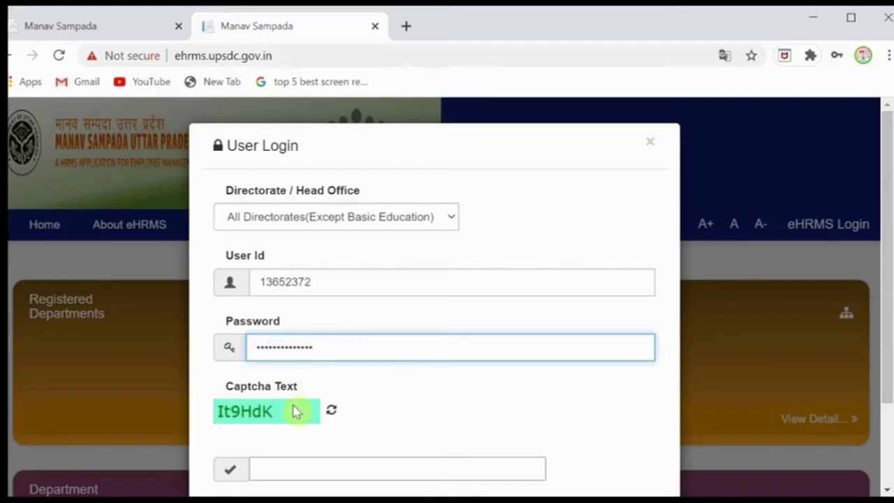
left_click(297, 465)
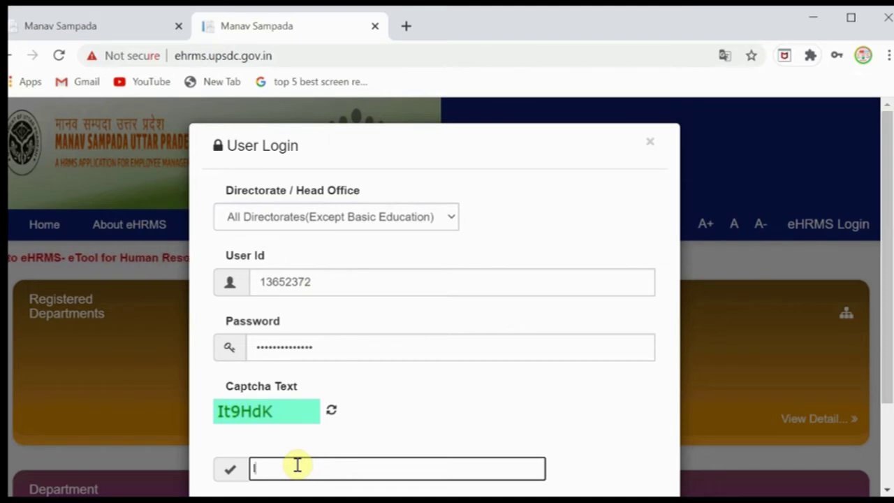
type("It9")
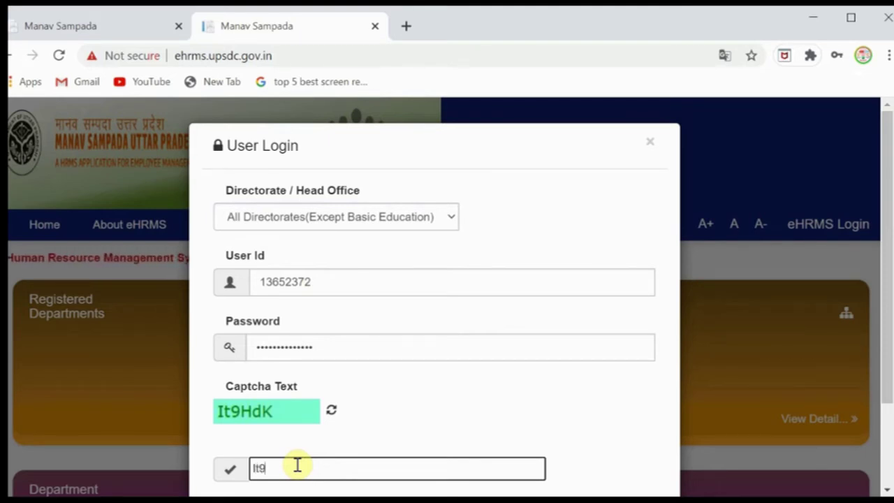
type("HdK")
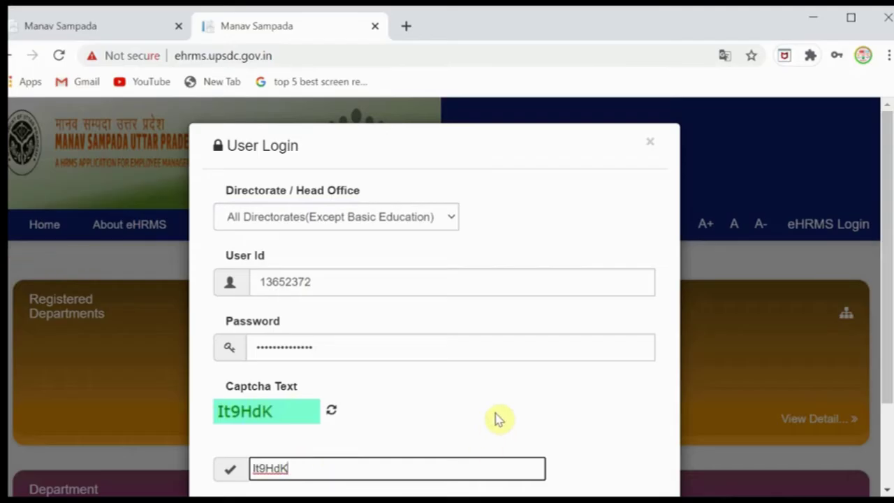
scroll(495, 418, "down", 2)
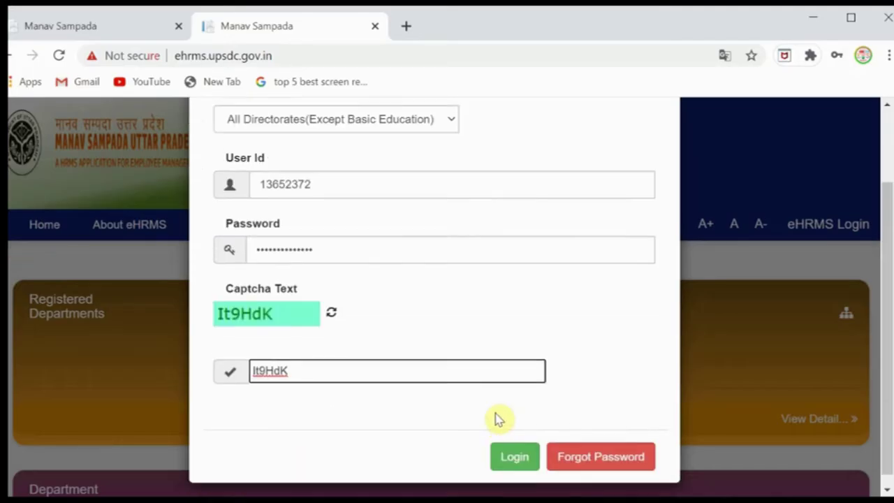
left_click(509, 454)
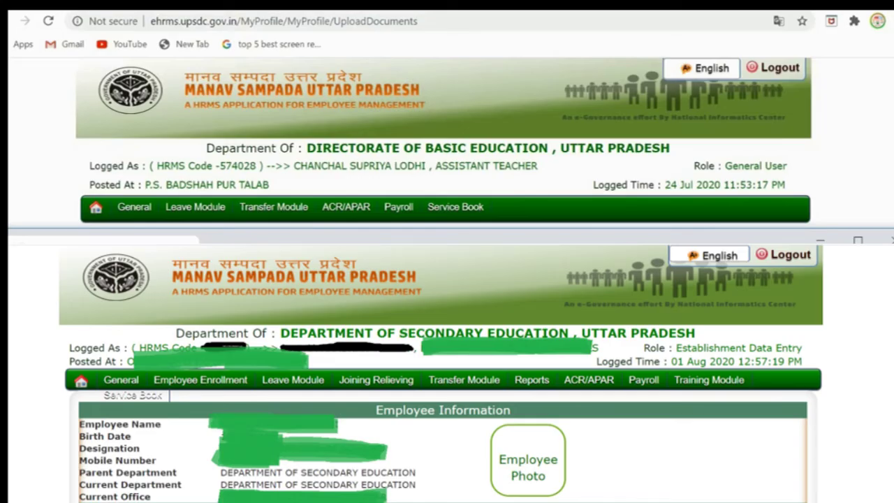
Step: Bring the second logged-in Secondary Education data-entry window up alongside the first for comparison
left_click_drag(359, 239, 358, 3)
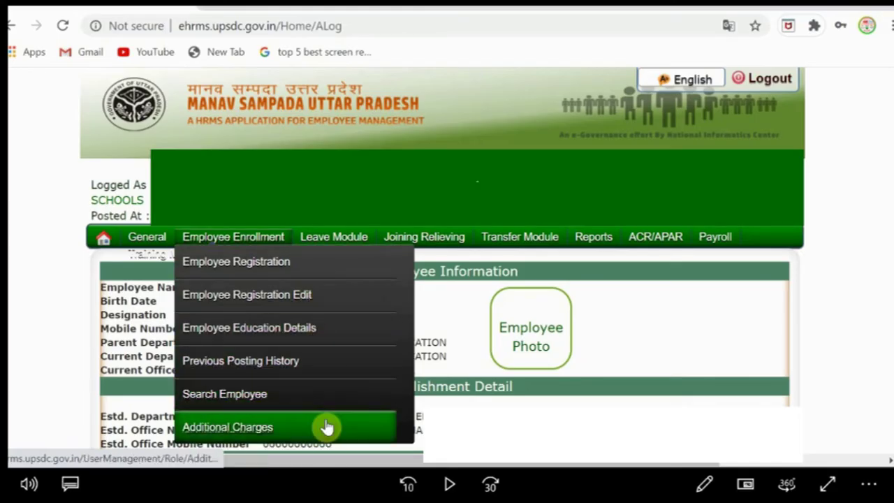
Step: Open Employee Enrollment > Search Employee and view its name, code, GPF and mobile search fields
left_click(302, 391)
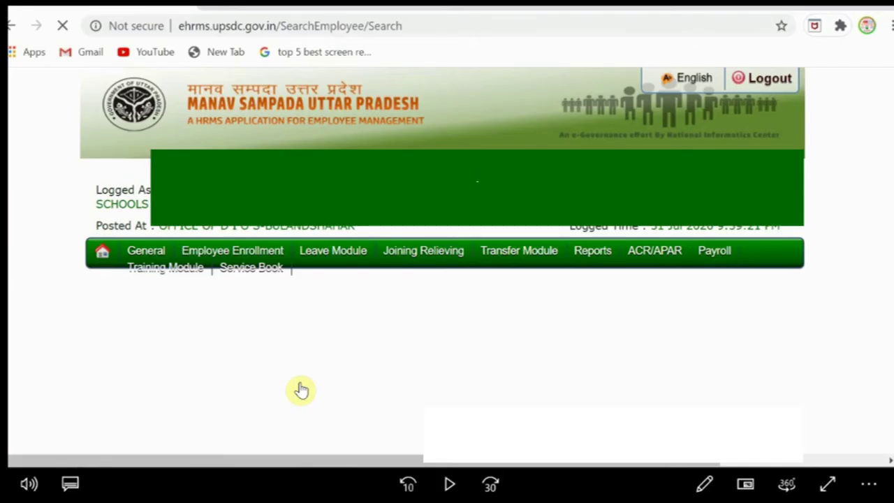
scroll(386, 225, "down", 1)
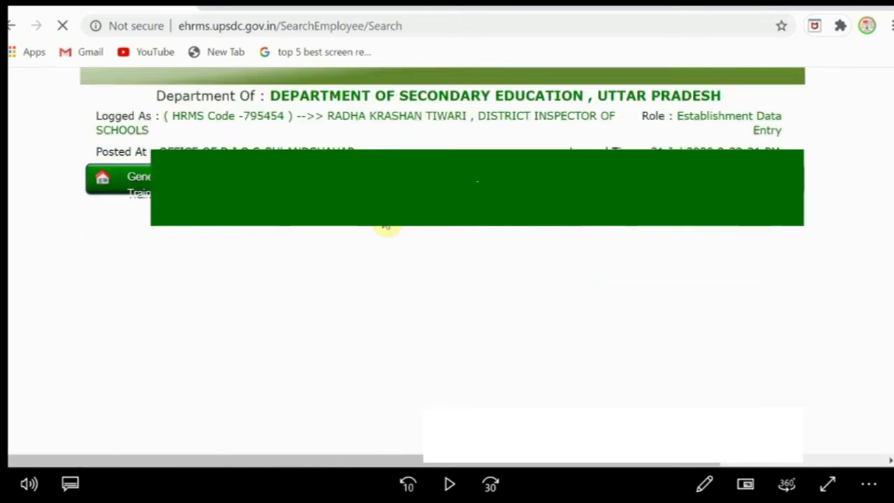
mouse_move(227, 165)
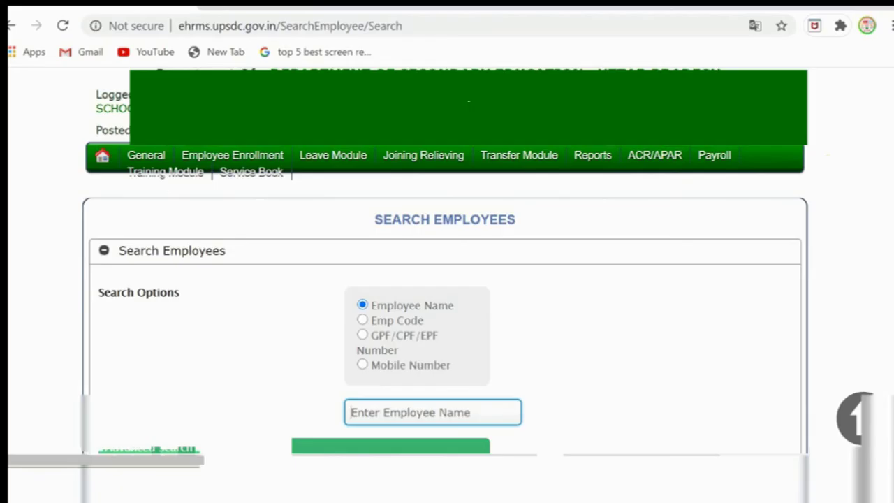
mouse_move(189, 159)
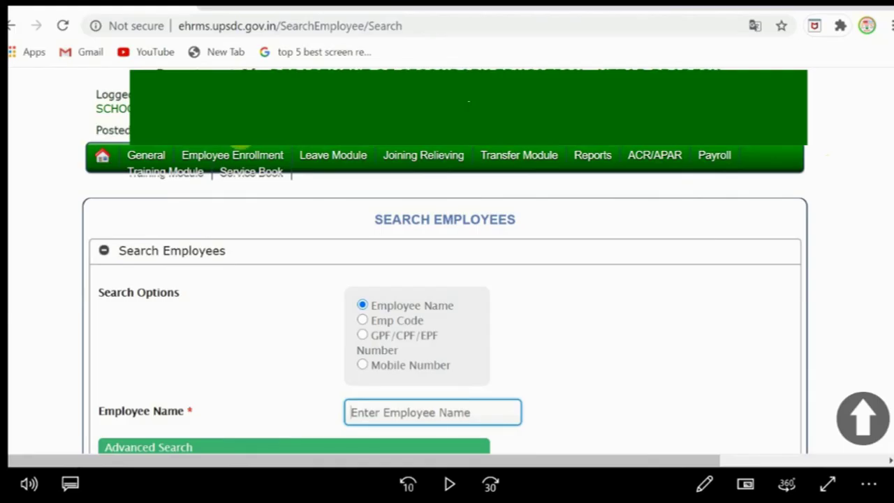
left_click(236, 160)
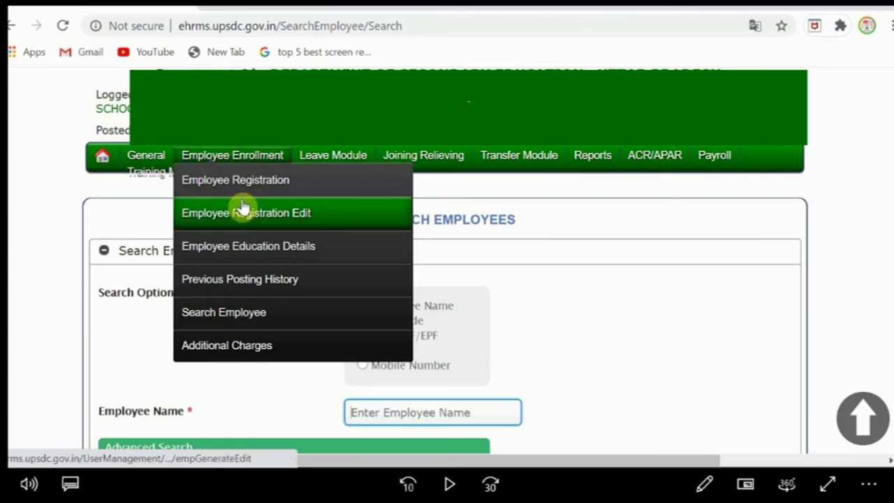
left_click(248, 155)
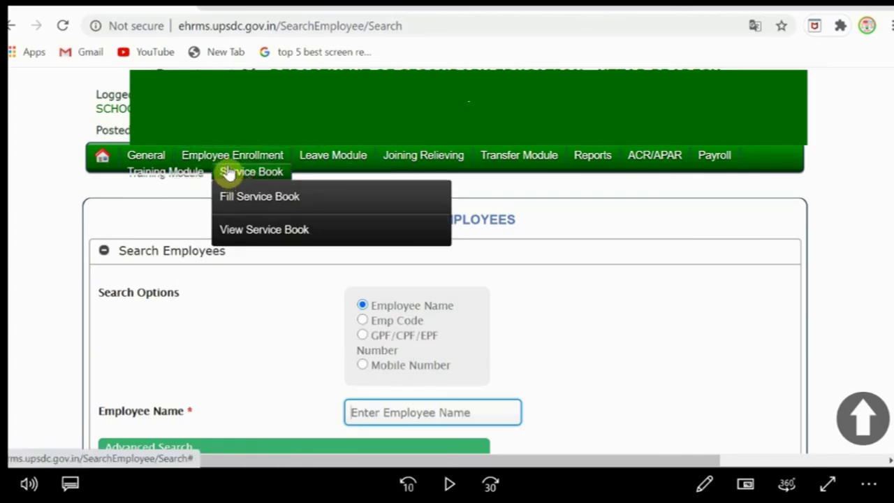
mouse_move(231, 165)
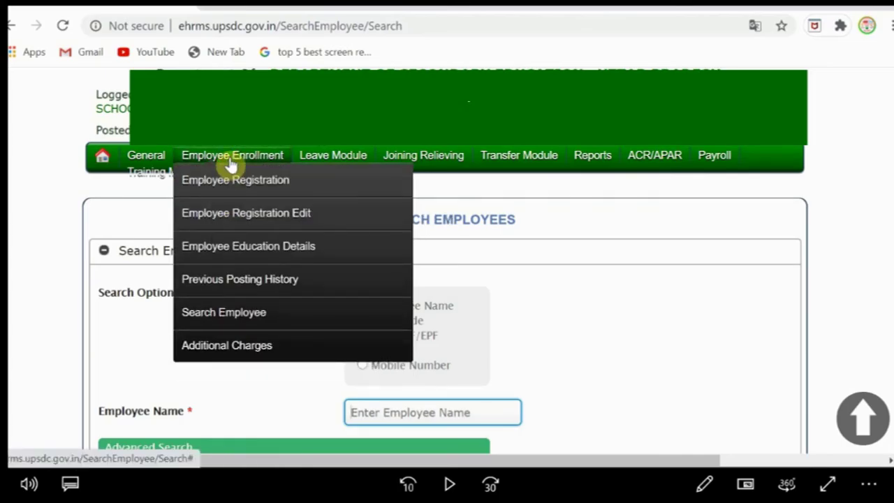
left_click(231, 165)
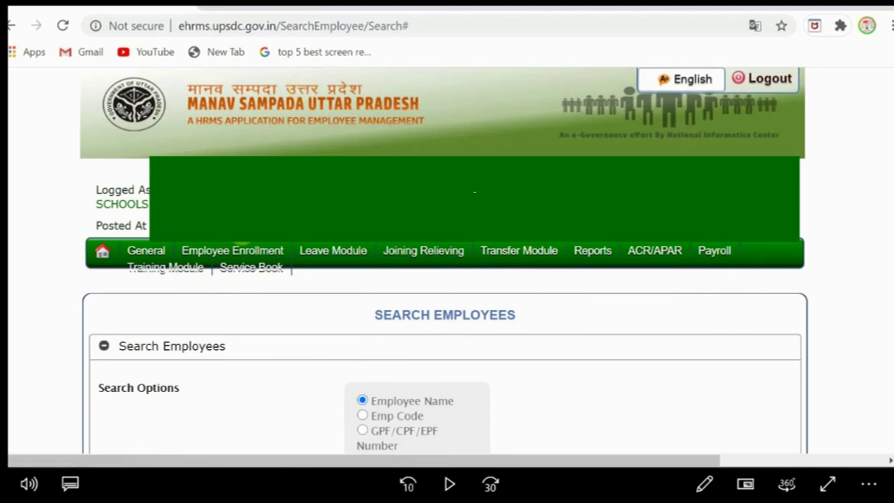
mouse_move(239, 266)
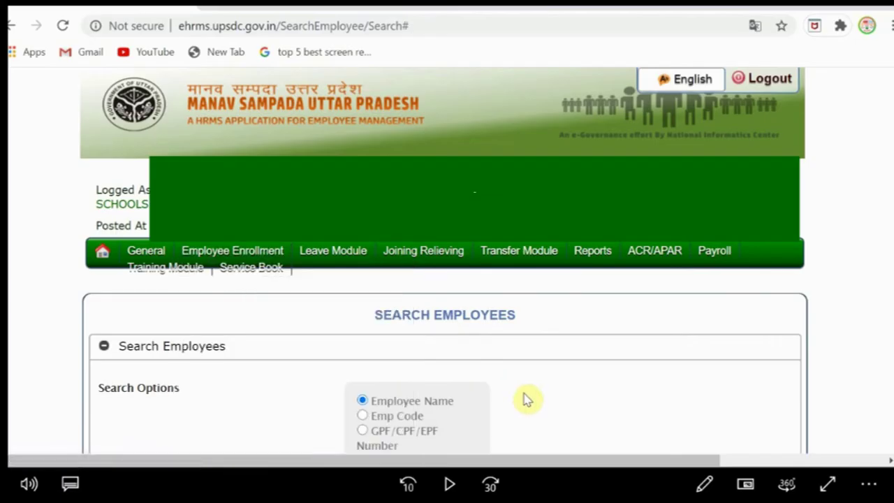
scroll(527, 400, "down", 1)
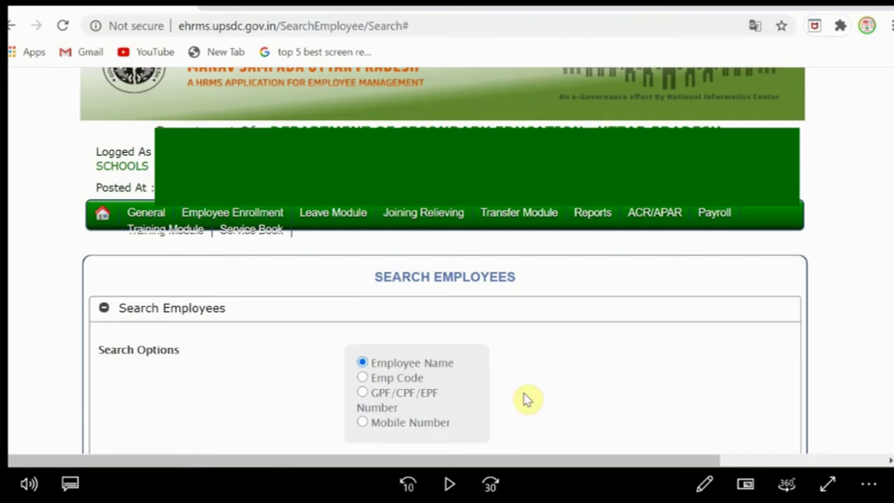
scroll(527, 400, "down", 1)
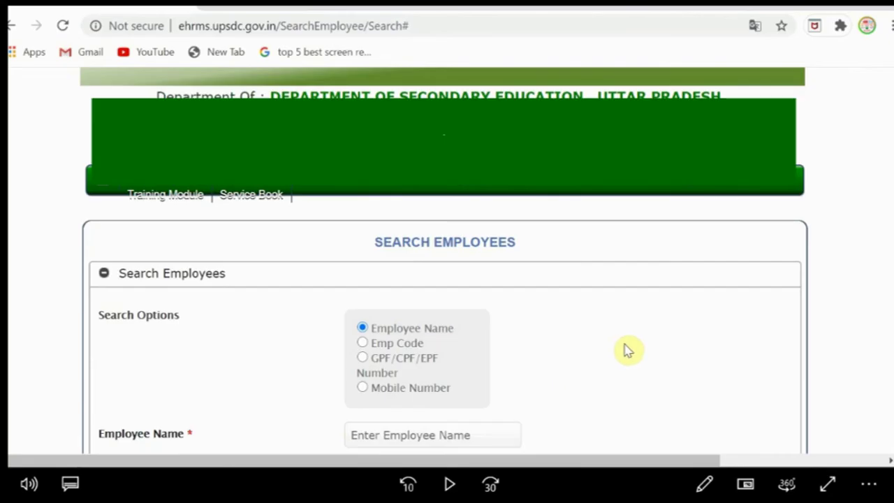
scroll(625, 351, "down", 2)
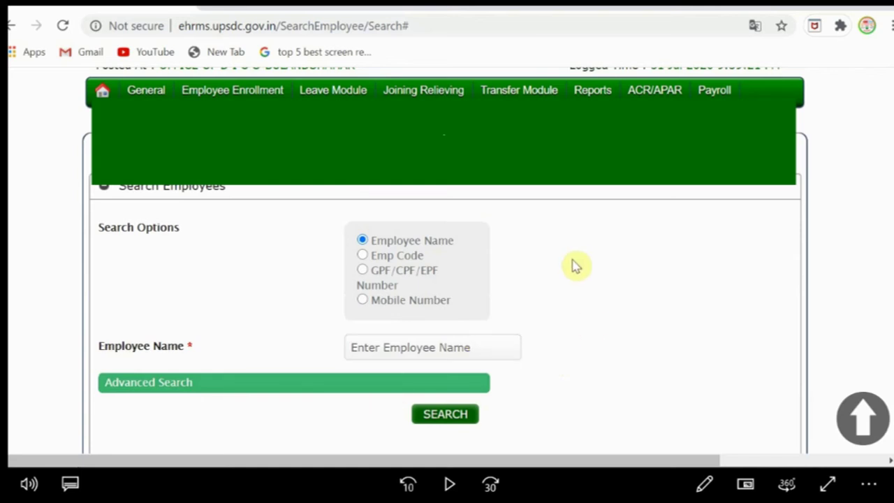
scroll(536, 213, "up", 2)
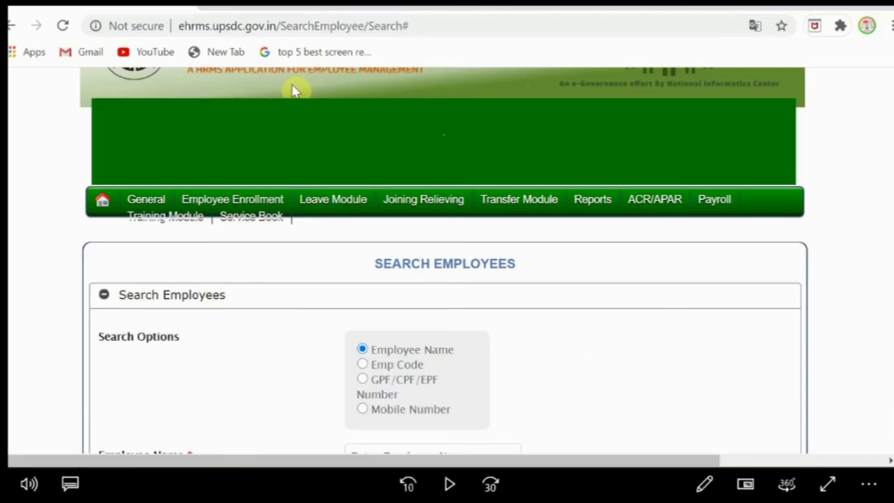
Step: Choose Employee Registration from the Employee Enrollment menu
mouse_move(234, 202)
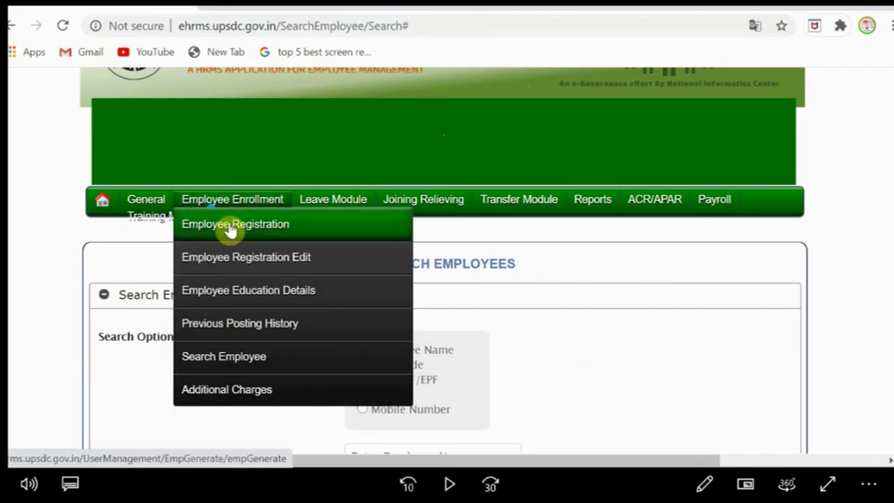
left_click(231, 232)
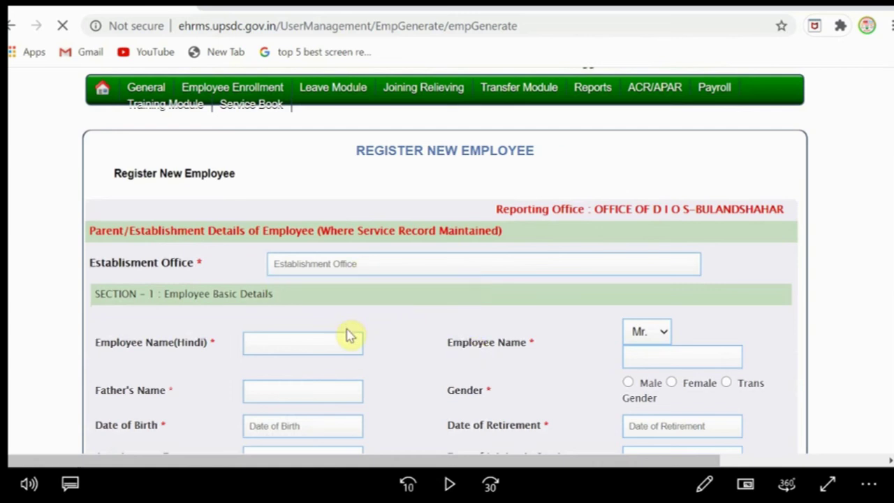
scroll(349, 335, "down", 1)
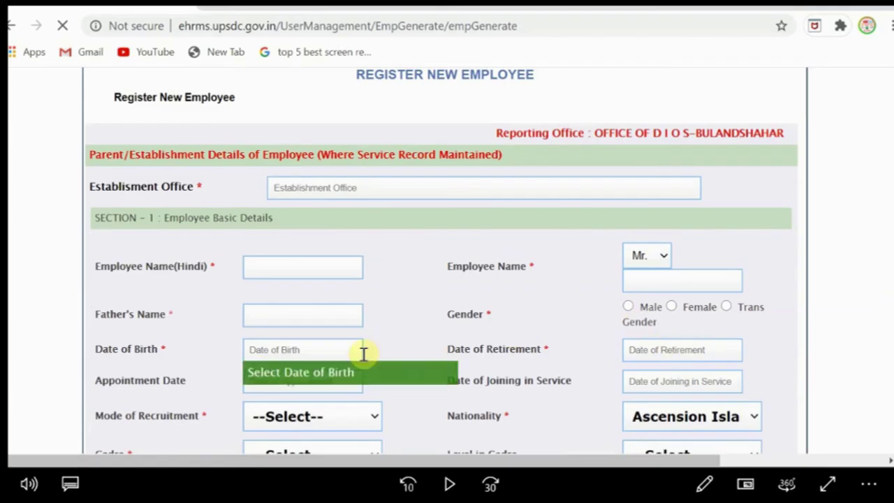
scroll(394, 387, "down", 2)
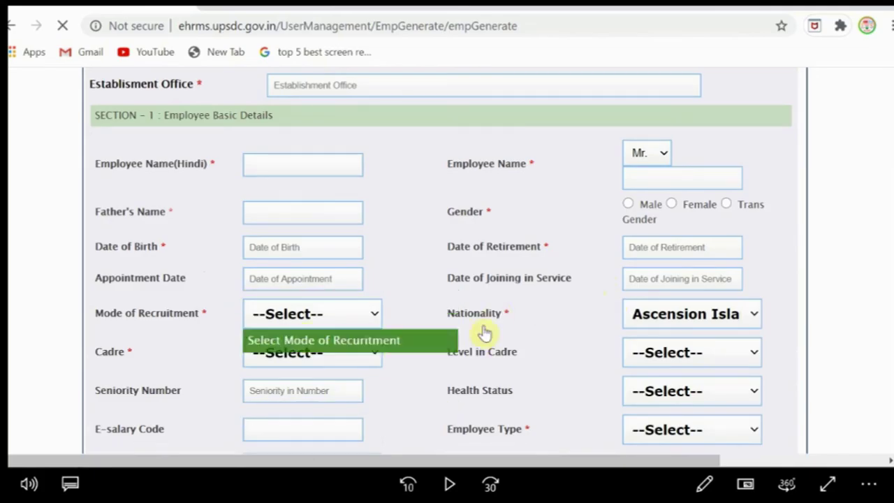
scroll(540, 361, "down", 4)
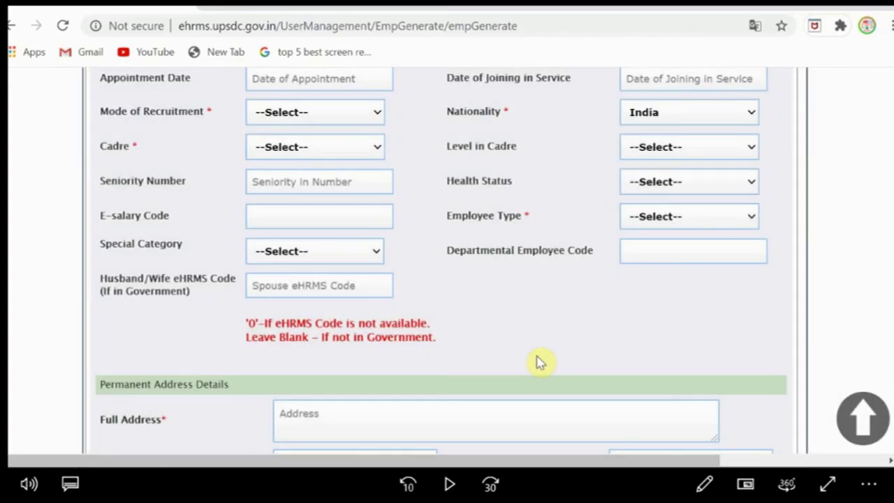
scroll(459, 300, "down", 5)
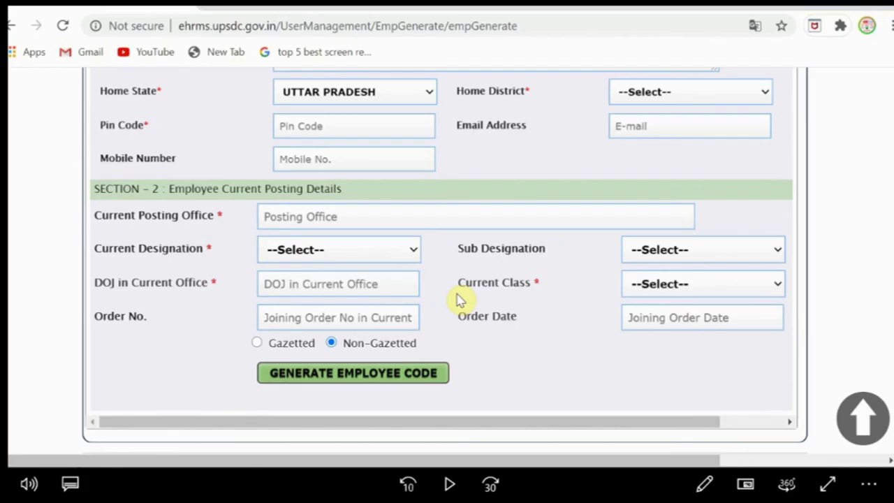
scroll(479, 206, "up", 7)
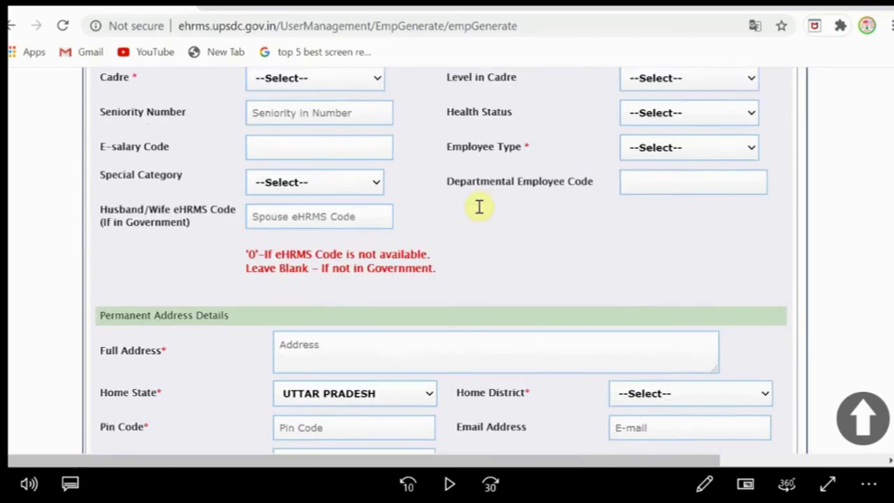
scroll(450, 185, "down", 5)
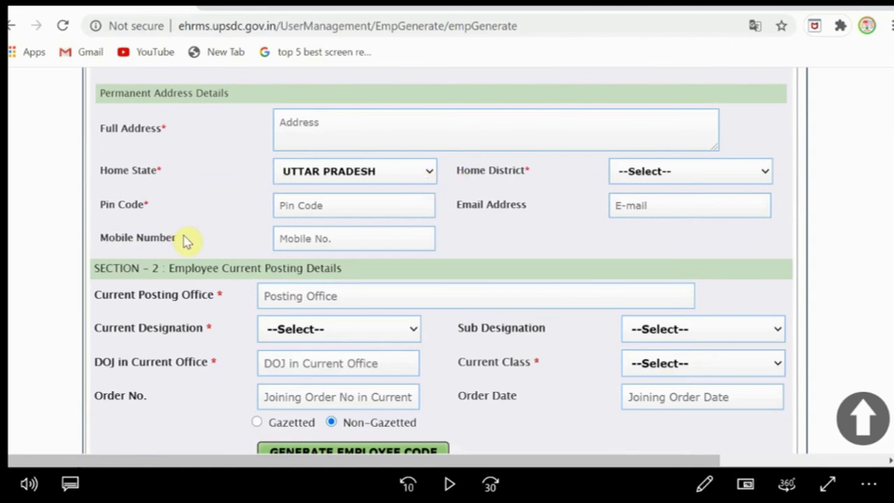
scroll(177, 131, "up", 3)
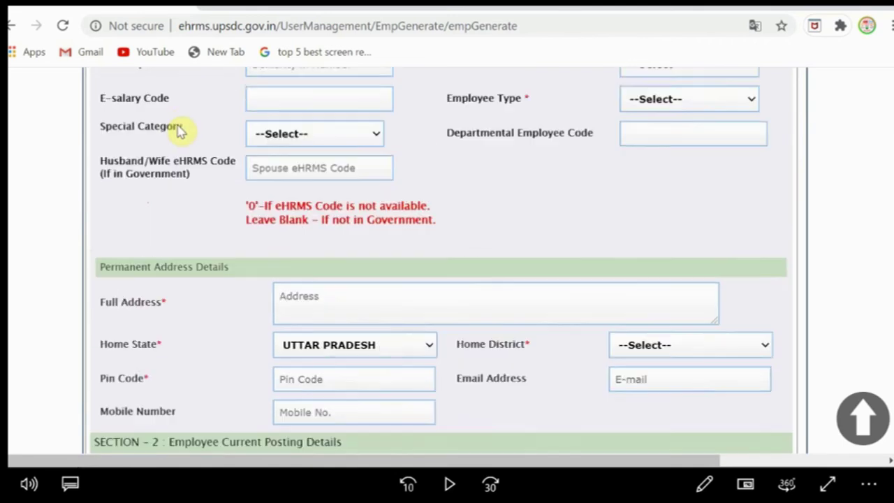
scroll(218, 237, "down", 2)
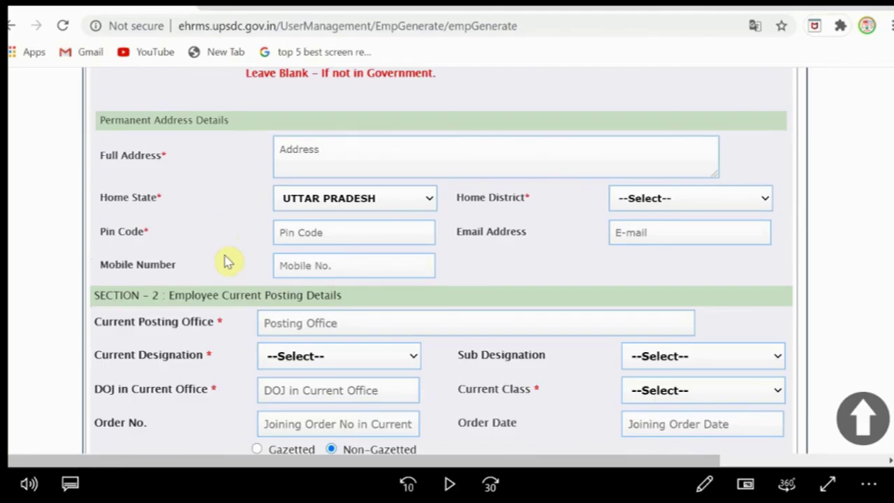
scroll(226, 260, "down", 2)
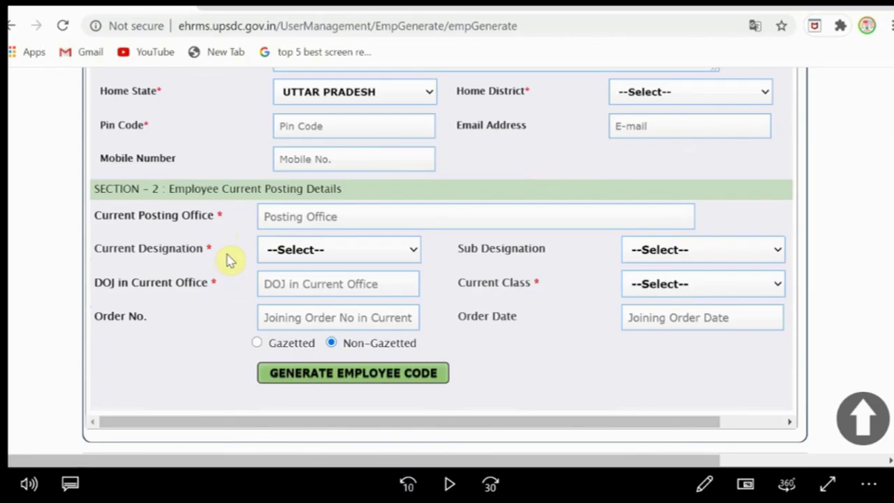
Step: Try the Posting Office field, review the form, and request GENERATE EMPLOYEE CODE with it blank
left_click(336, 217)
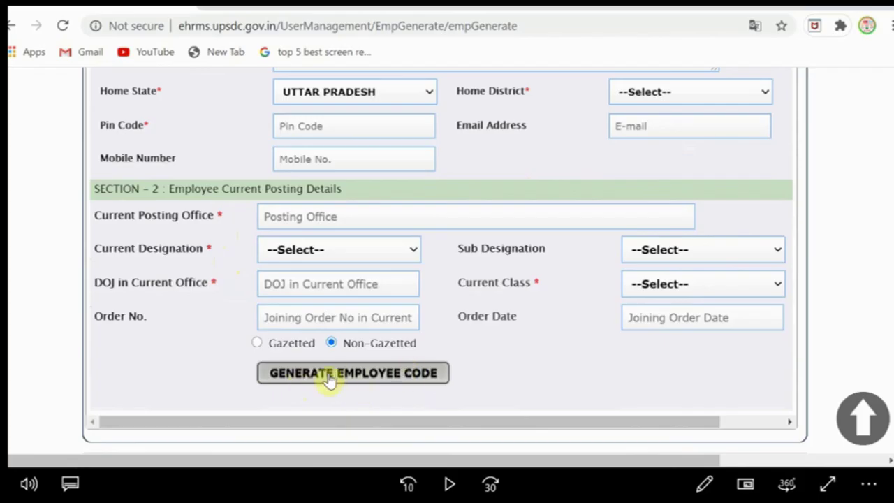
scroll(549, 149, "up", 8)
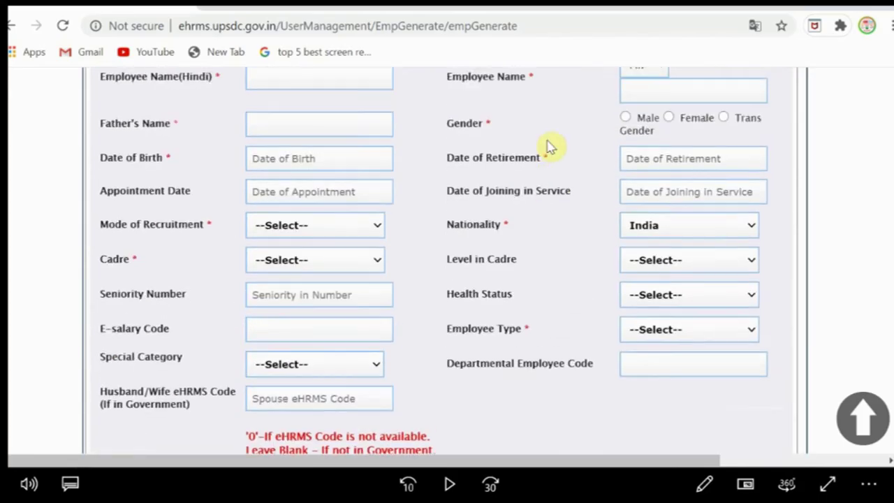
scroll(585, 343, "up", 3)
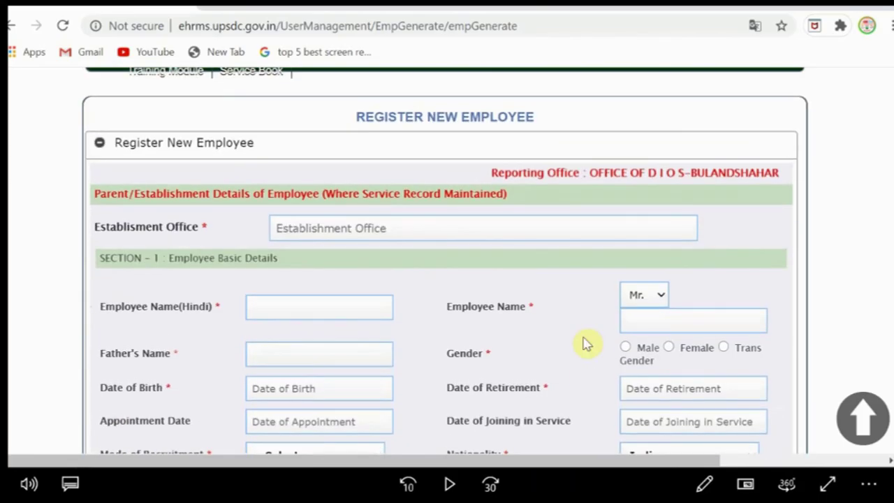
scroll(585, 343, "up", 3)
scroll(584, 343, "down", 10)
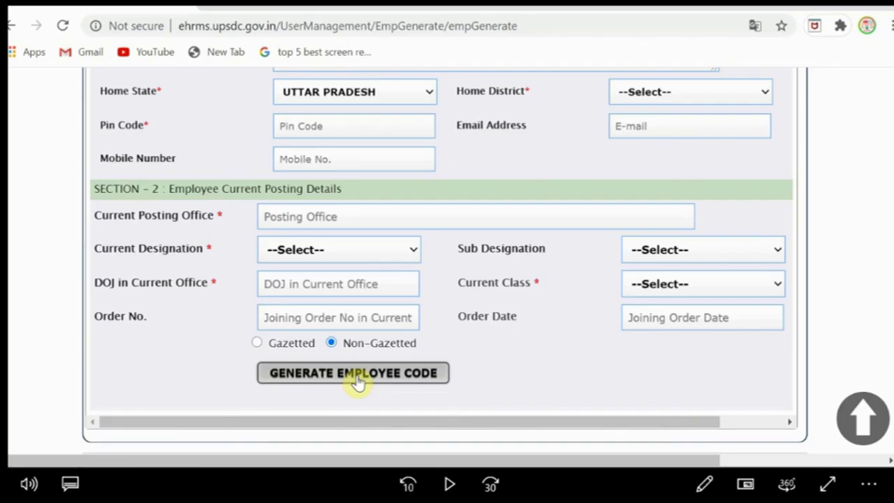
left_click(355, 376)
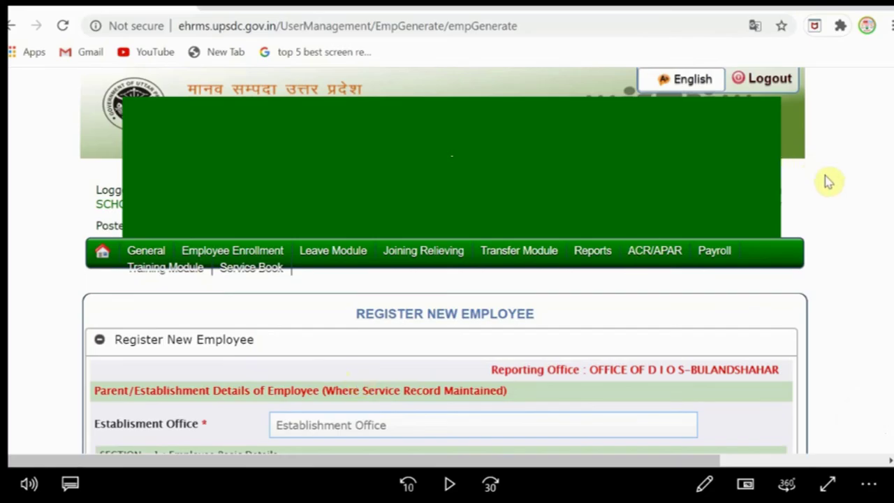